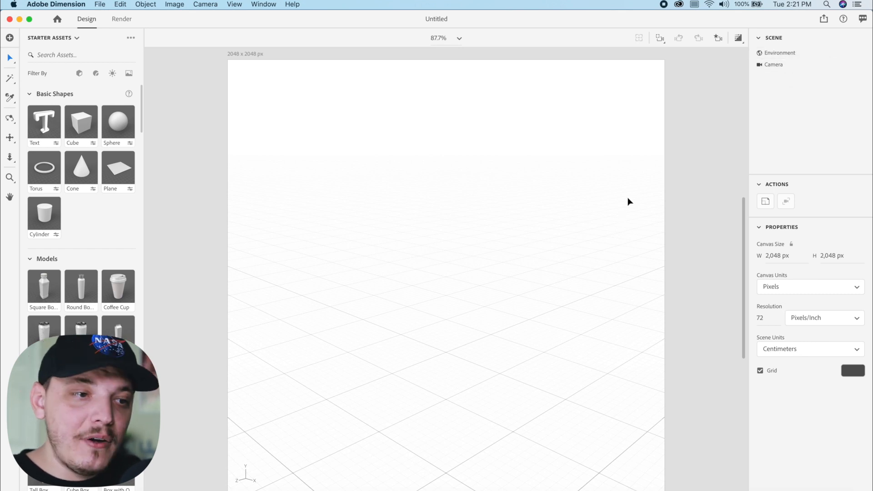
Load the desert dunes photo as the environment's background image and check its sizing options
{"action": "left_click", "coordinate": [781, 56]}
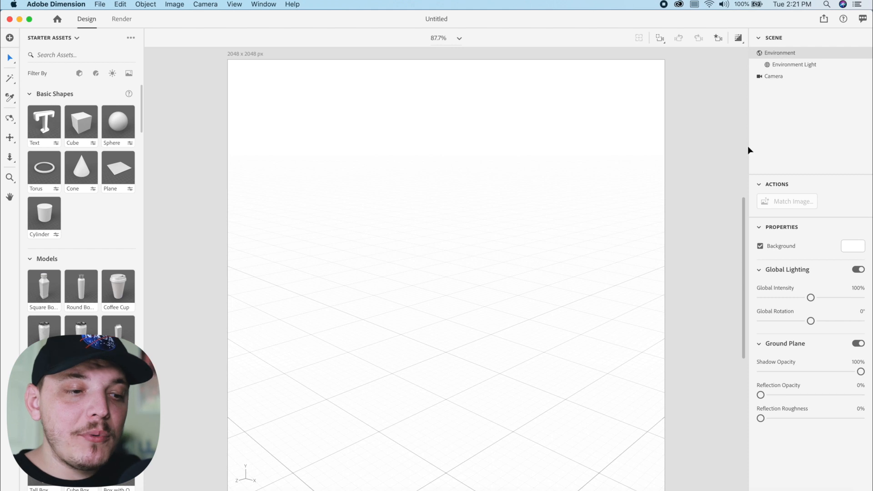
{"action": "left_click", "coordinate": [853, 248]}
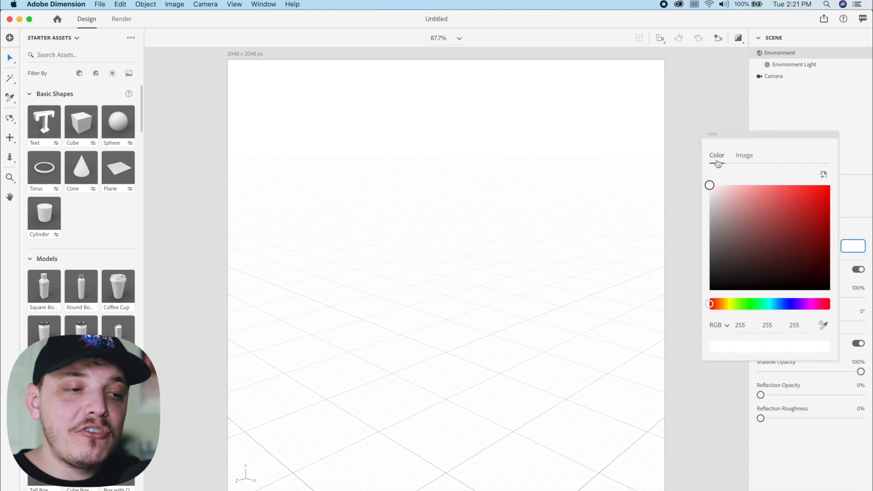
{"action": "left_click", "coordinate": [740, 160]}
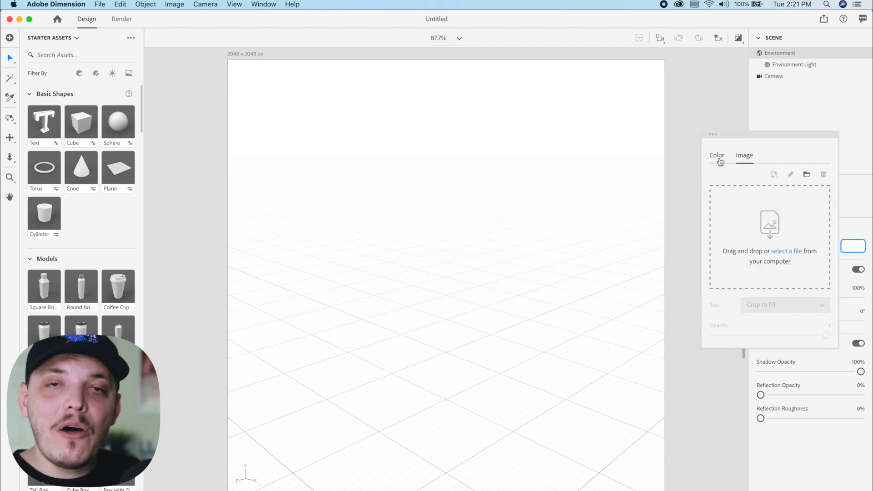
{"action": "left_click", "coordinate": [787, 253]}
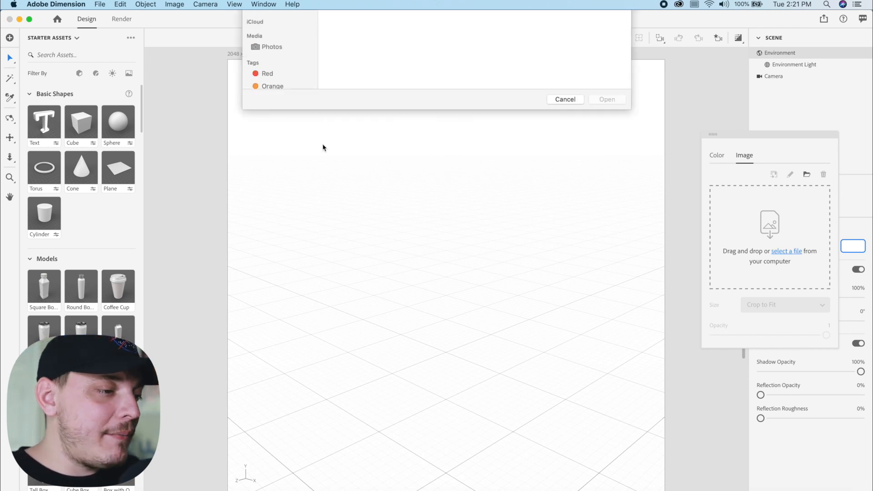
{"action": "left_click", "coordinate": [261, 99]}
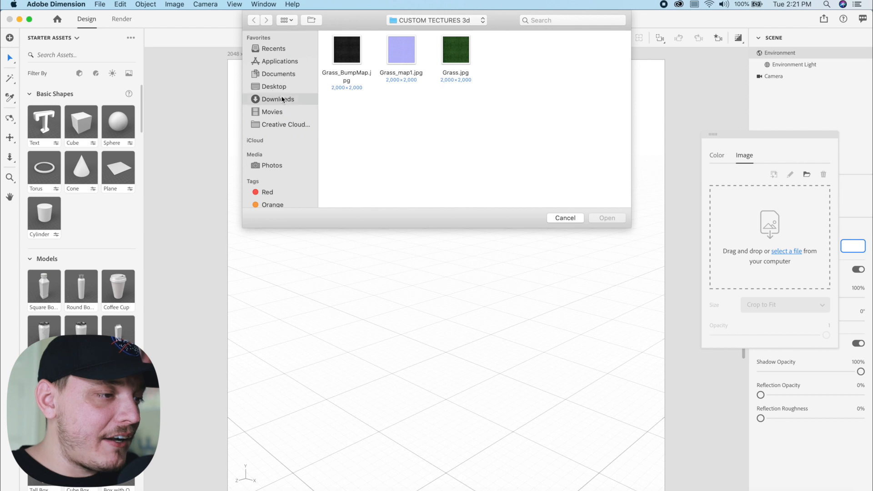
{"action": "double_click", "coordinate": [356, 53]}
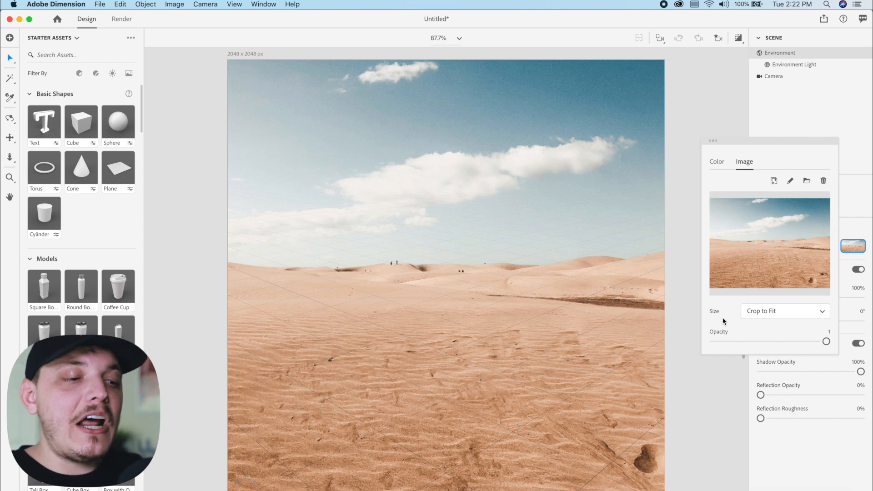
{"action": "left_click", "coordinate": [762, 313]}
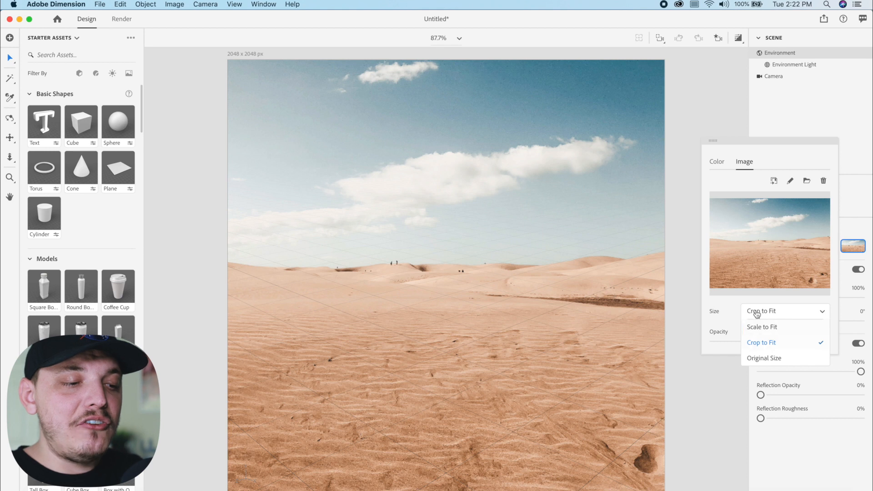
{"action": "left_click", "coordinate": [708, 70]}
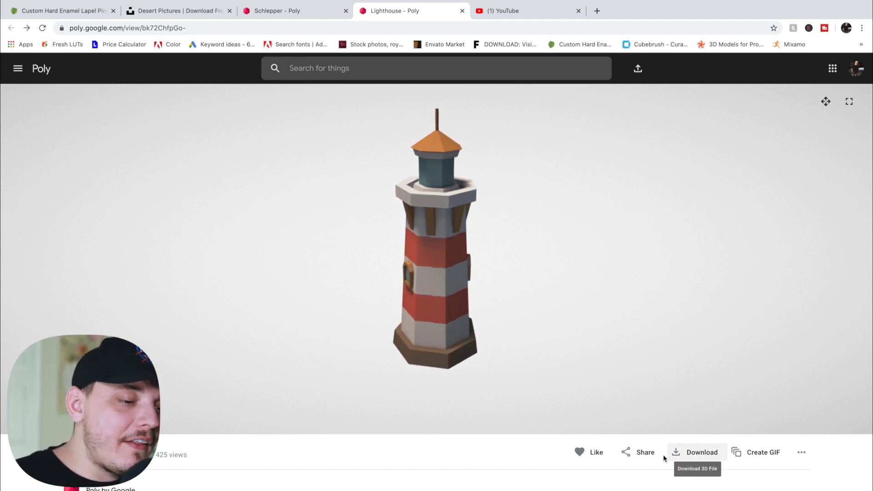
Open the Lighthouse model's download options on Poly, and import lighthouse.obj from the archive (6) folder into the Adobe Dimension scene
{"action": "left_click", "coordinate": [689, 457]}
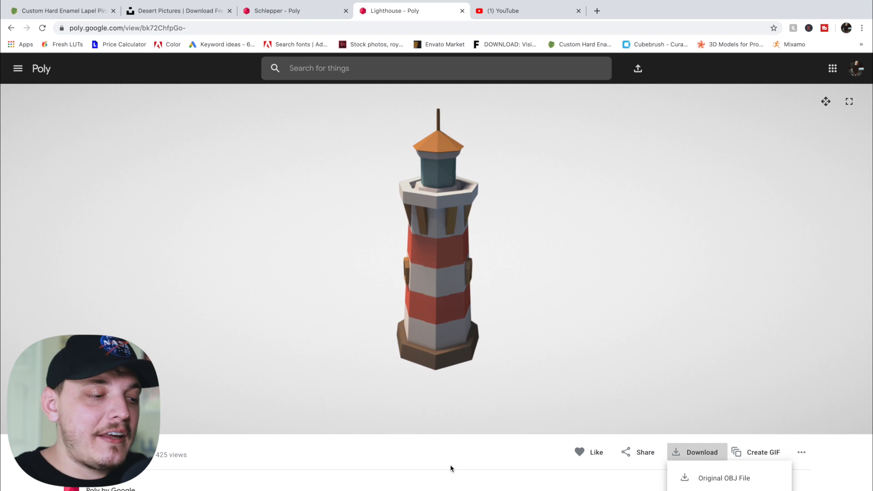
{"action": "left_click", "coordinate": [430, 475]}
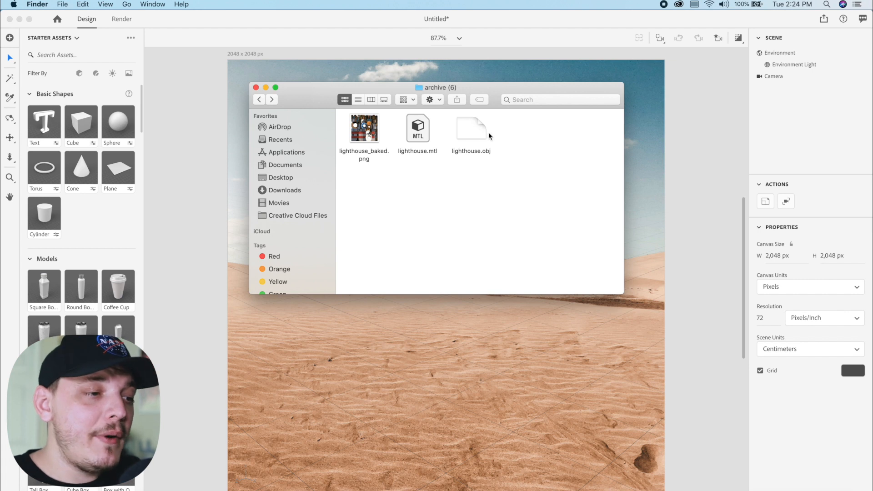
{"action": "left_click", "coordinate": [474, 136]}
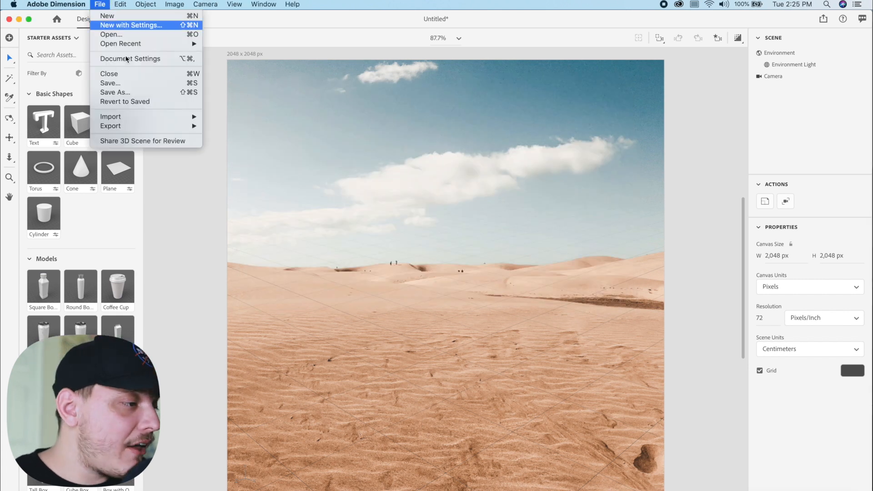
{"action": "mouse_move", "coordinate": [172, 115]}
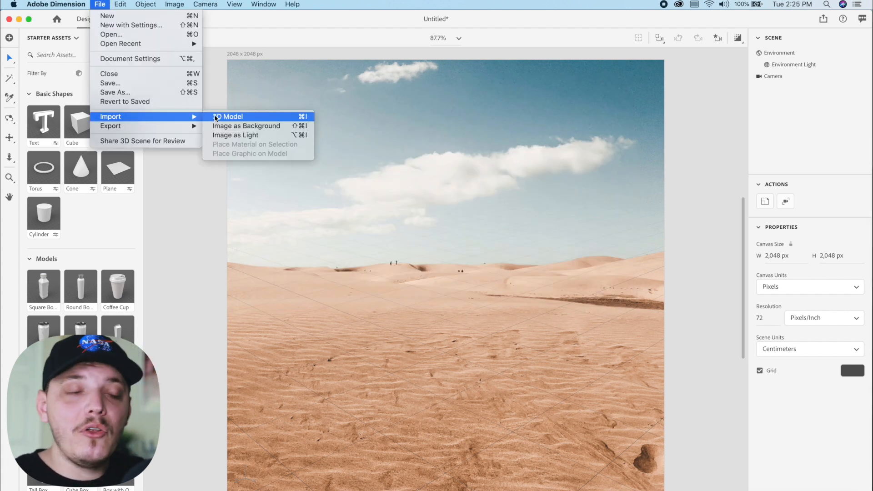
{"action": "left_click", "coordinate": [373, 42]}
{"action": "left_click", "coordinate": [68, 490]}
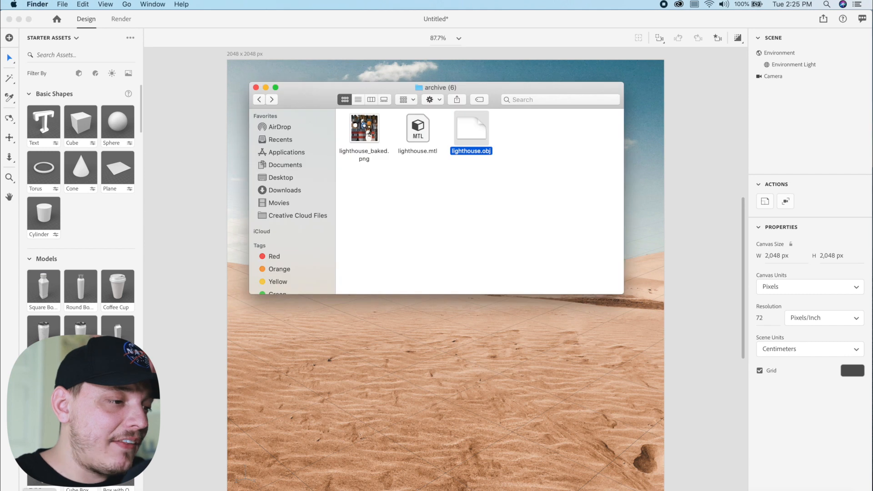
{"action": "left_click_drag", "start_coordinate": [471, 127], "coordinate": [383, 383]}
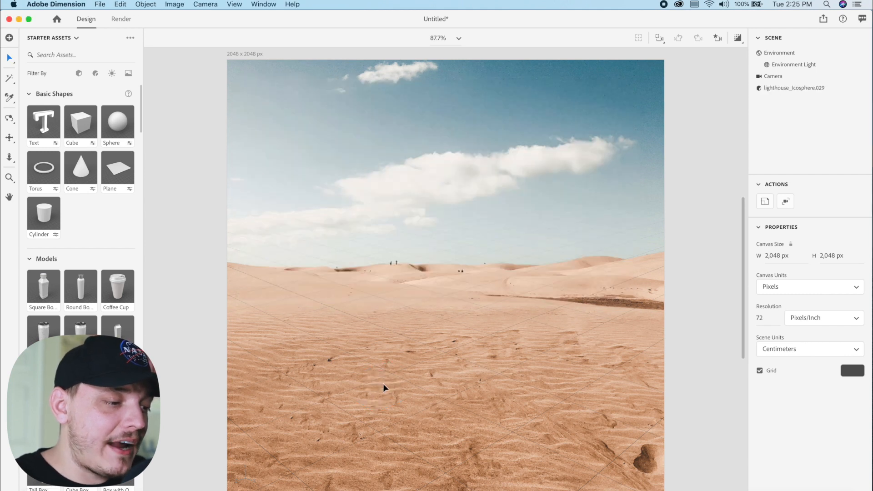
Move the lighthouse onto the foreground sand at about X 10.5, Y 8.4, Z 17.8 cm
{"action": "mouse_move", "coordinate": [381, 260]}
{"action": "left_mouse_down"}
{"action": "mouse_move", "coordinate": [382, 303]}
{"action": "mouse_move", "coordinate": [377, 256]}
{"action": "left_mouse_up"}
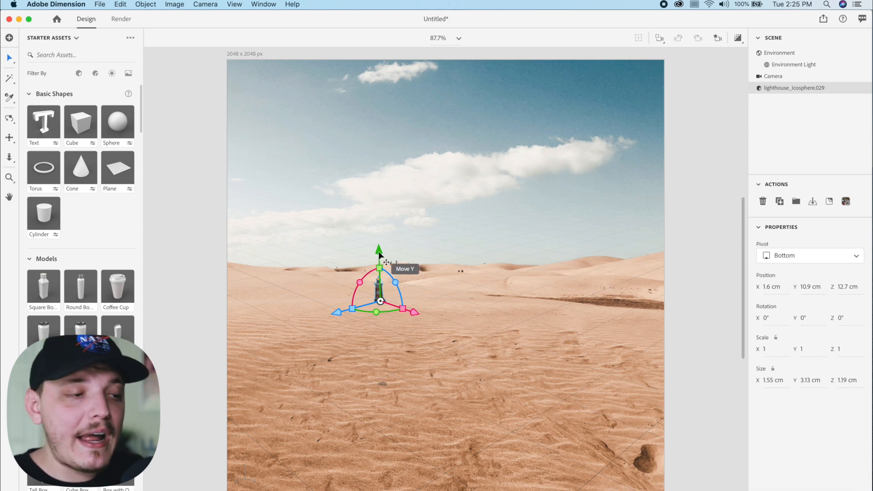
{"action": "left_click_drag", "start_coordinate": [378, 251], "coordinate": [381, 272]}
{"action": "mouse_move", "coordinate": [416, 340]}
{"action": "left_mouse_down"}
{"action": "mouse_move", "coordinate": [487, 360]}
{"action": "mouse_move", "coordinate": [409, 337]}
{"action": "left_mouse_up"}
{"action": "left_click_drag", "start_coordinate": [330, 332], "coordinate": [417, 309]}
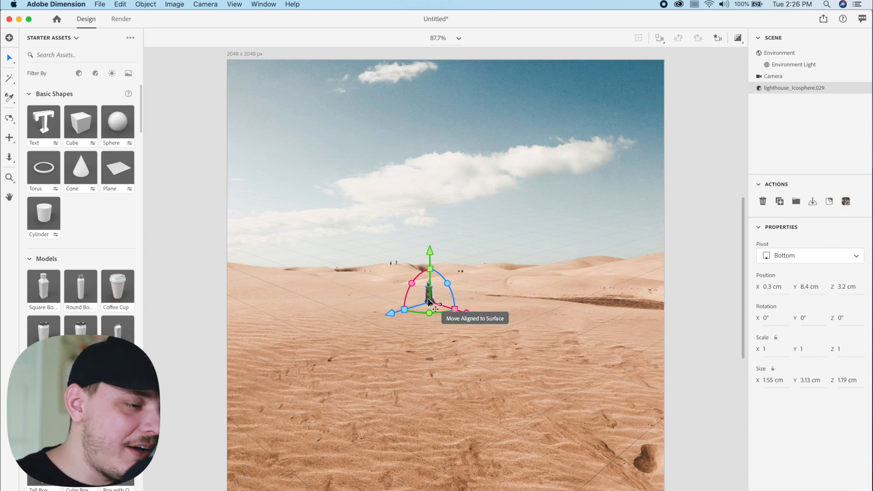
{"action": "left_click_drag", "start_coordinate": [460, 314], "coordinate": [686, 307]}
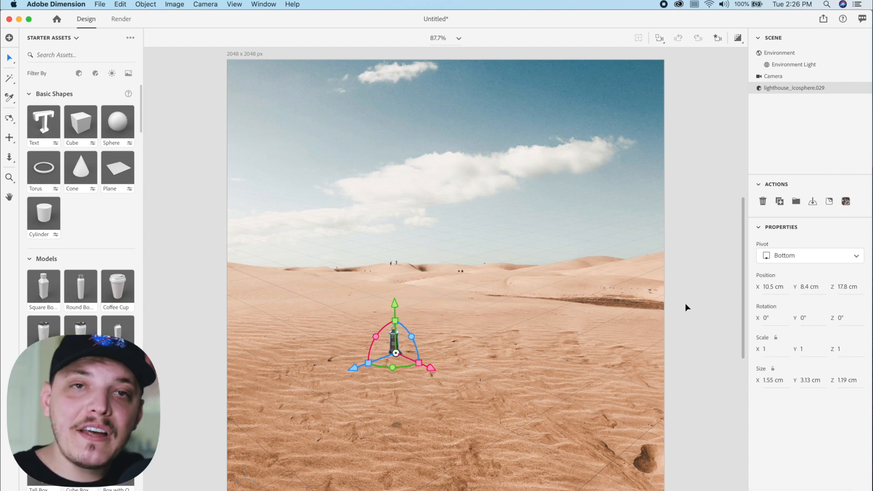
Scale the lighthouse proportionally to about 6.9 and move it to about X -5, Y 0, Z 17.8 cm
{"action": "left_click", "coordinate": [773, 369]}
{"action": "left_click_drag", "start_coordinate": [770, 383], "coordinate": [825, 380]}
{"action": "left_click_drag", "start_coordinate": [496, 289], "coordinate": [496, 287]}
{"action": "left_click_drag", "start_coordinate": [399, 301], "coordinate": [395, 383]}
{"action": "left_click_drag", "start_coordinate": [433, 452], "coordinate": [350, 401]}
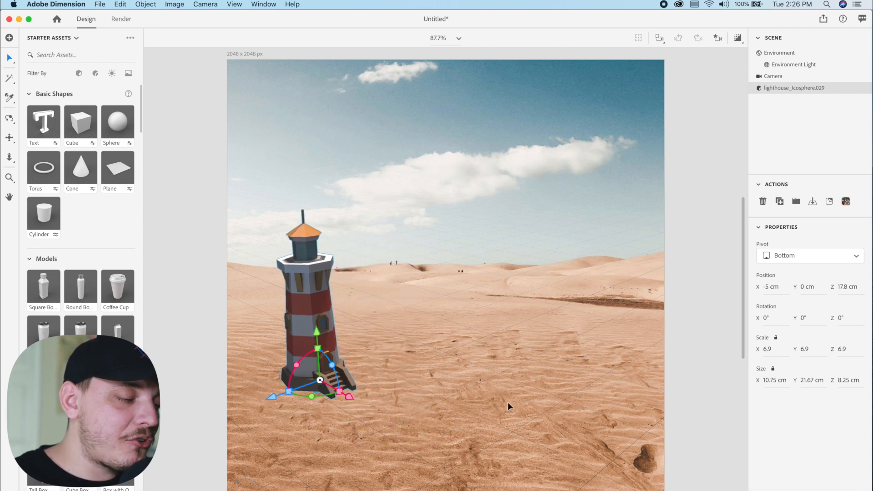
Shift the lighthouse along its X and Z axes across the sand, and deselect it
{"action": "left_click_drag", "start_coordinate": [349, 397], "coordinate": [414, 434]}
{"action": "mouse_move", "coordinate": [334, 433]}
{"action": "left_mouse_down"}
{"action": "mouse_move", "coordinate": [407, 403]}
{"action": "mouse_move", "coordinate": [324, 434]}
{"action": "left_mouse_up"}
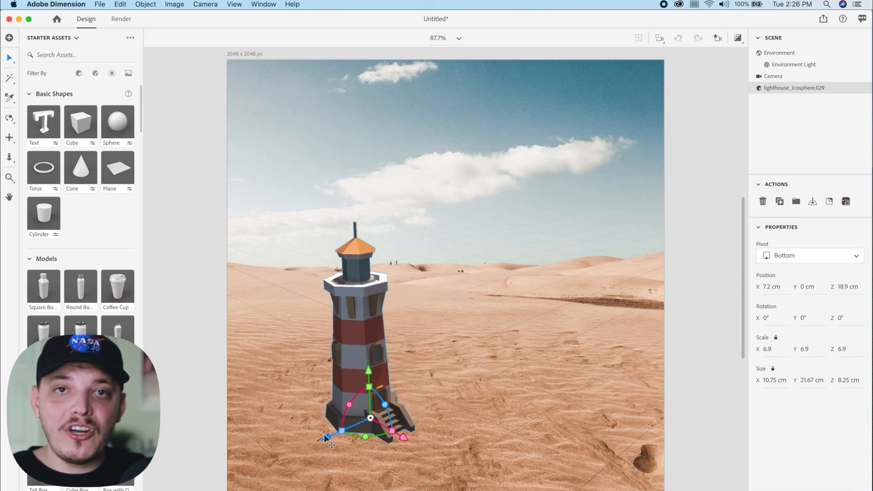
{"action": "left_click_drag", "start_coordinate": [404, 436], "coordinate": [347, 387]}
{"action": "mouse_move", "coordinate": [280, 411]}
{"action": "left_mouse_down"}
{"action": "mouse_move", "coordinate": [375, 380]}
{"action": "mouse_move", "coordinate": [291, 415]}
{"action": "left_mouse_up"}
{"action": "left_click", "coordinate": [291, 414]}
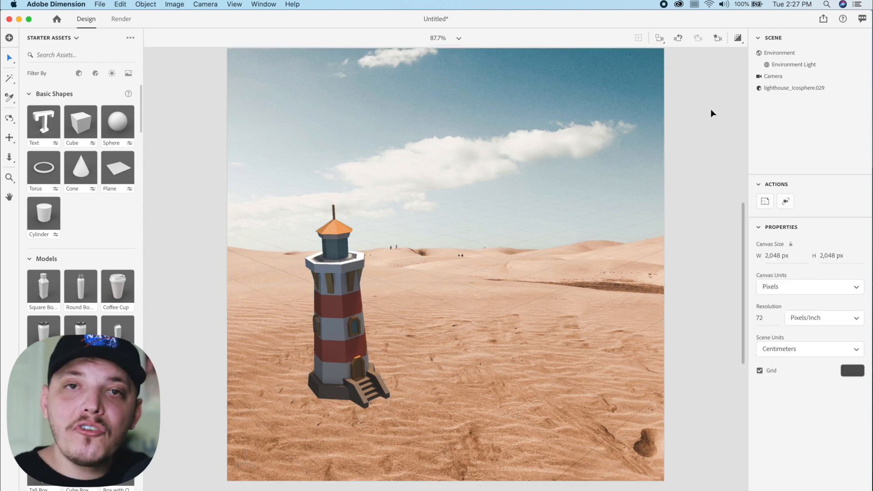
Match the scene to the background image with canvas resizing off, Outdoor Sunlight lights and Match Camera Perspective on
{"action": "left_click", "coordinate": [762, 53]}
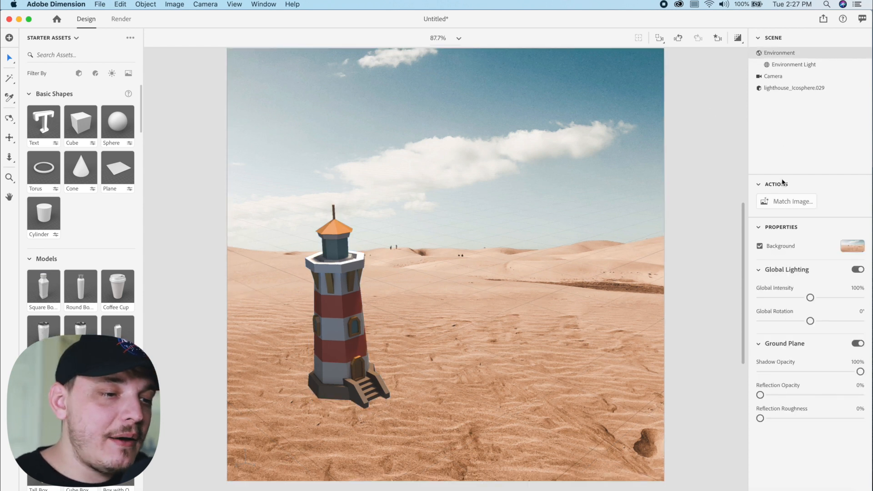
{"action": "left_click", "coordinate": [794, 204]}
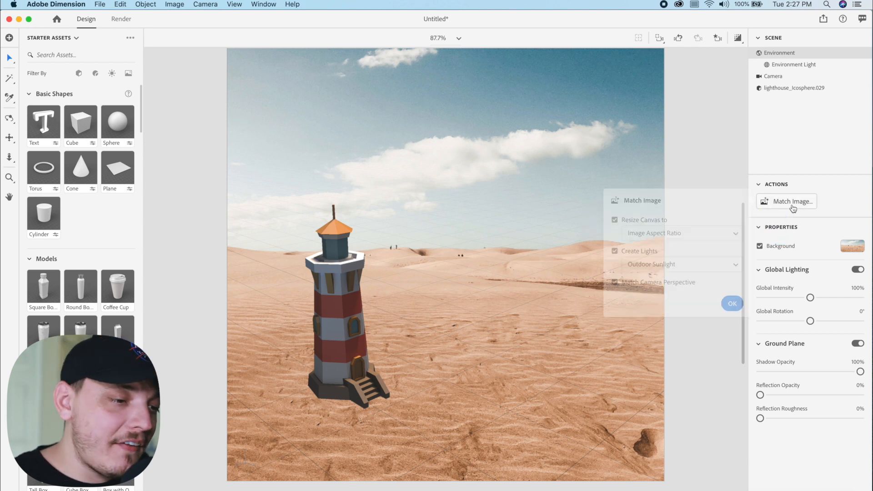
{"action": "left_click", "coordinate": [614, 221]}
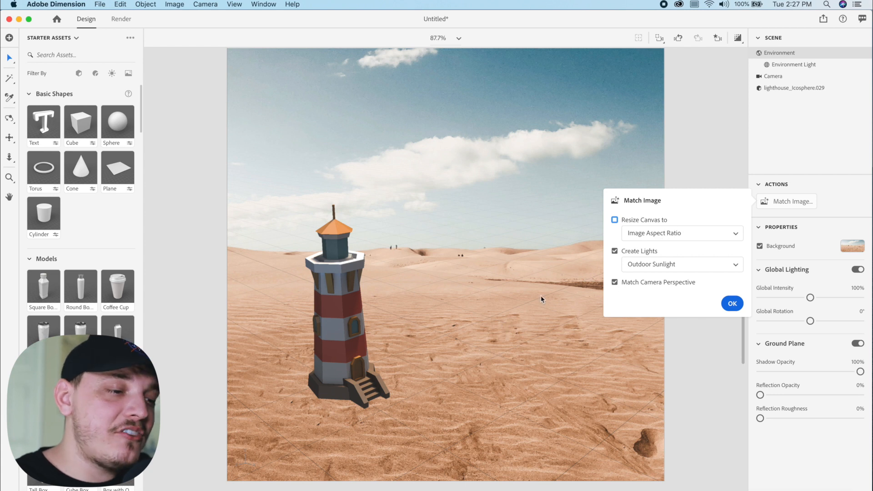
{"action": "left_click", "coordinate": [658, 267]}
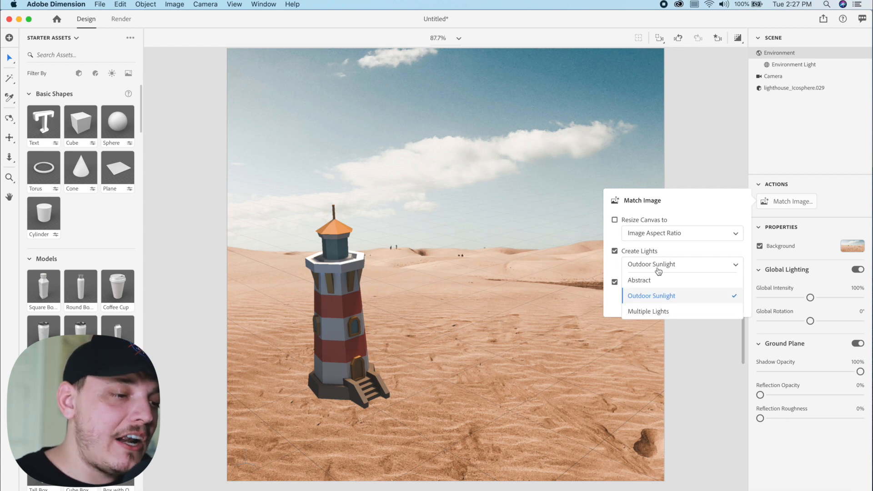
{"action": "left_click", "coordinate": [656, 297]}
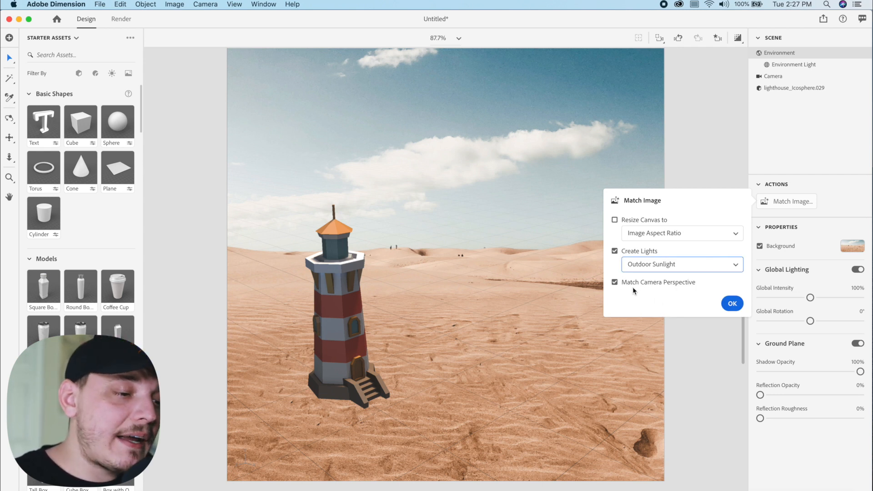
{"action": "left_click", "coordinate": [733, 304]}
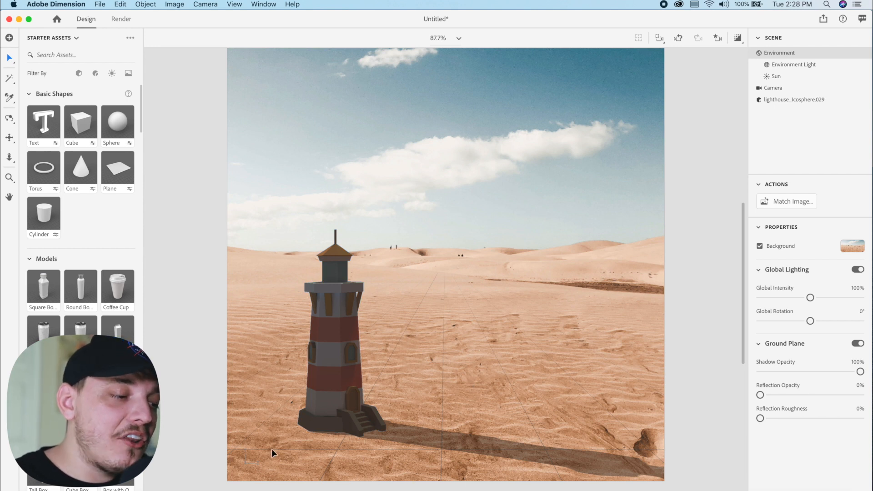
Scale the lighthouse proportionally to about 14 and reposition it at about X 16.4, Y 0, Z -3.3 cm
{"action": "left_click_drag", "start_coordinate": [346, 420], "coordinate": [340, 381]}
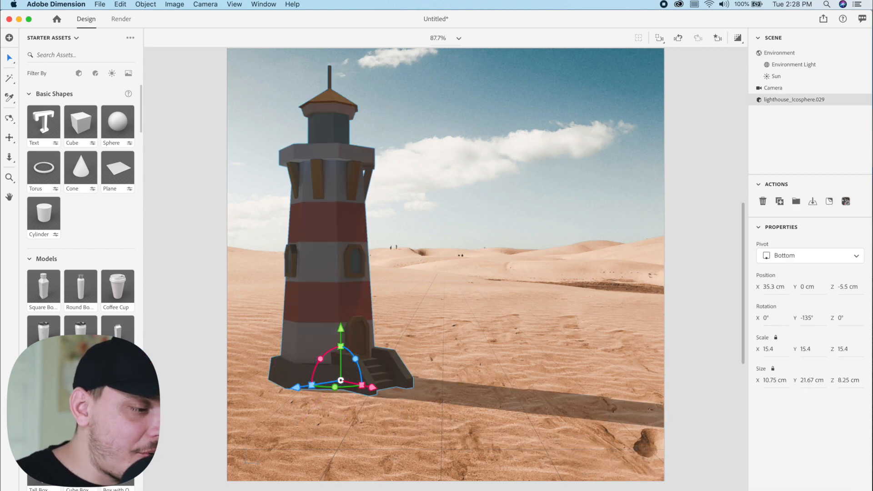
{"action": "left_click_drag", "start_coordinate": [791, 349], "coordinate": [785, 349]}
{"action": "left_click_drag", "start_coordinate": [315, 312], "coordinate": [300, 326]}
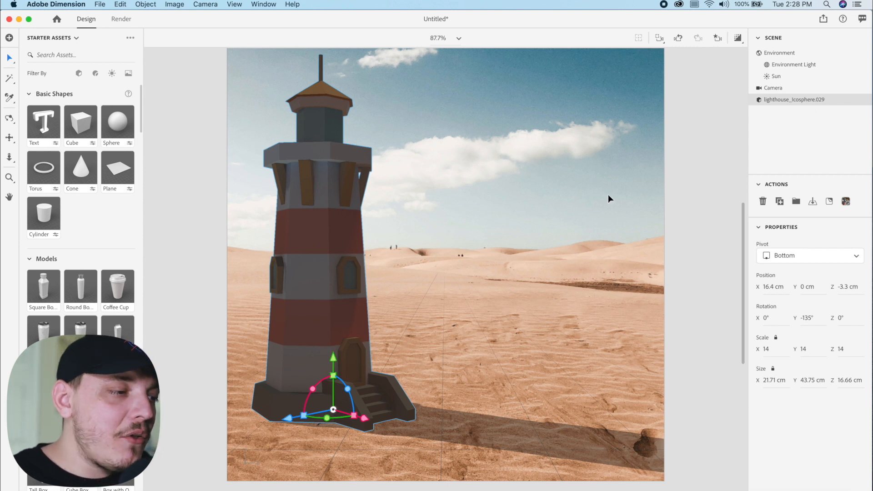
Adjust the environment lighting to a global intensity of about 130% and a global rotation of about -65°
{"action": "left_click", "coordinate": [785, 66]}
{"action": "left_click_drag", "start_coordinate": [809, 270], "coordinate": [794, 328]}
{"action": "left_click", "coordinate": [784, 54]}
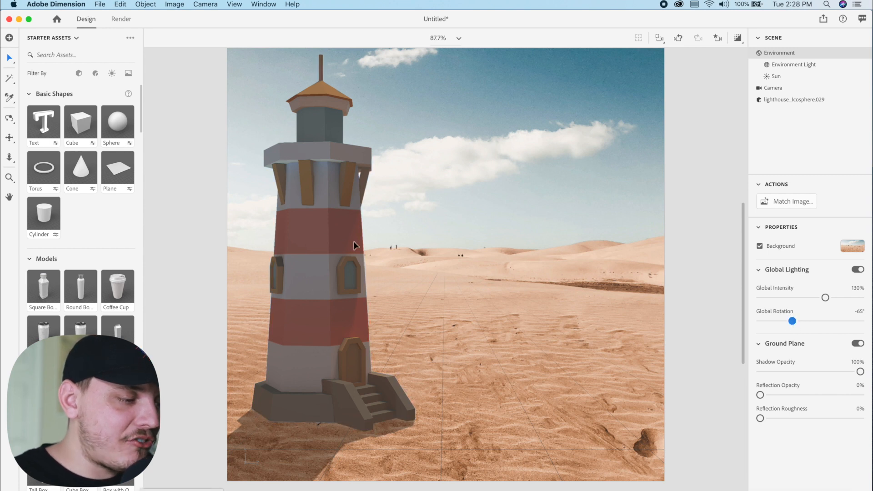
Set the Sun light to about 170% intensity, -121° rotation, 46.7° height and 50% cloudiness
{"action": "left_click", "coordinate": [775, 76]}
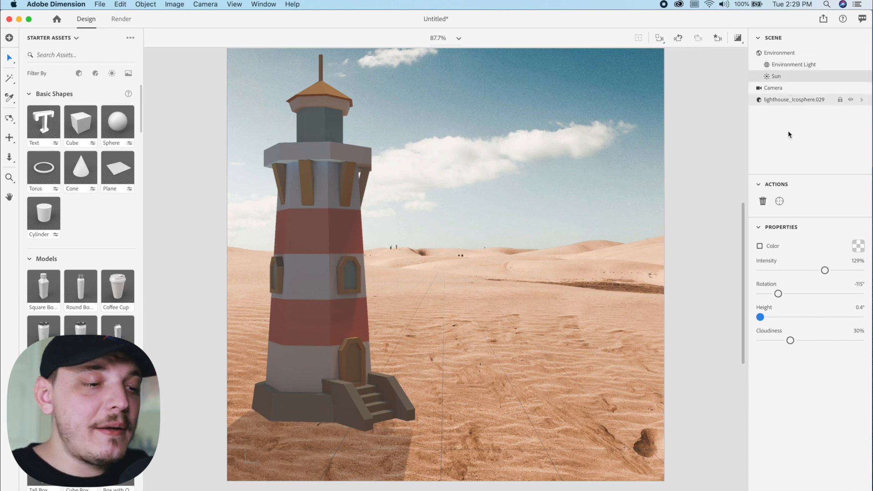
{"action": "left_click_drag", "start_coordinate": [790, 340], "coordinate": [811, 336]}
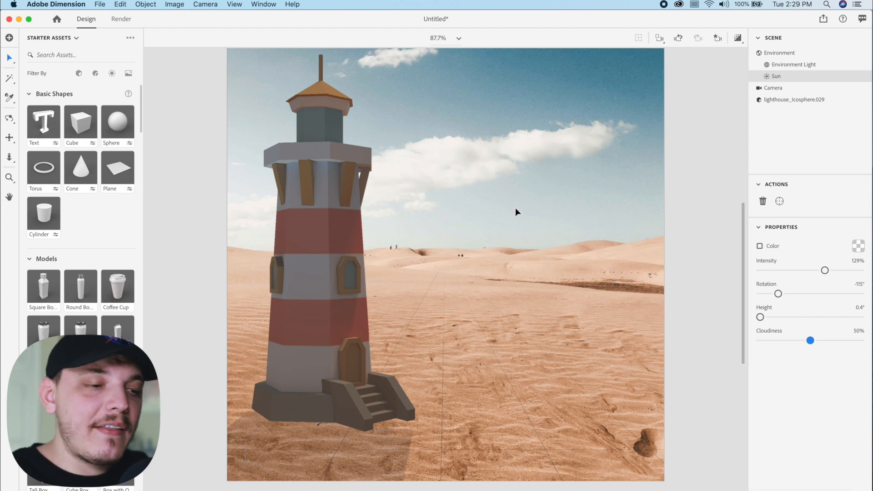
{"action": "left_click_drag", "start_coordinate": [760, 317], "coordinate": [811, 317]}
{"action": "left_click_drag", "start_coordinate": [828, 279], "coordinate": [846, 279]}
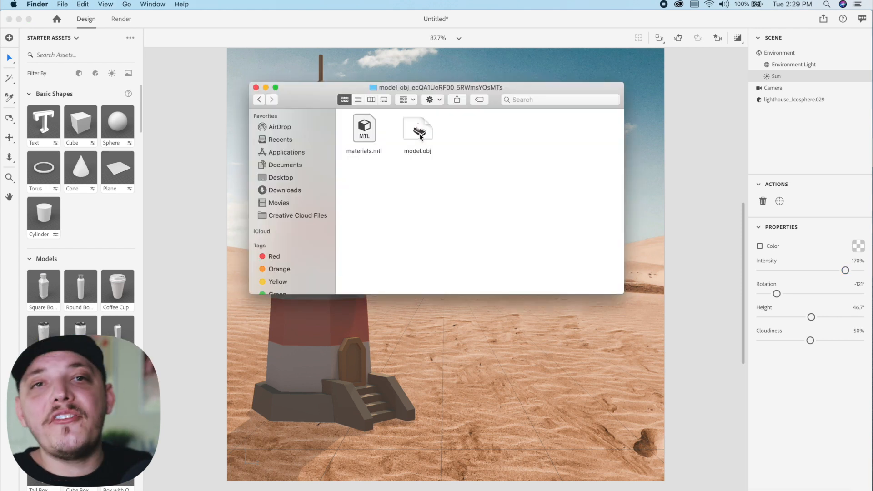
Import model.obj into the scene beside the lighthouse and raise it to about Y 2.8 cm
{"action": "left_click_drag", "start_coordinate": [421, 133], "coordinate": [473, 366]}
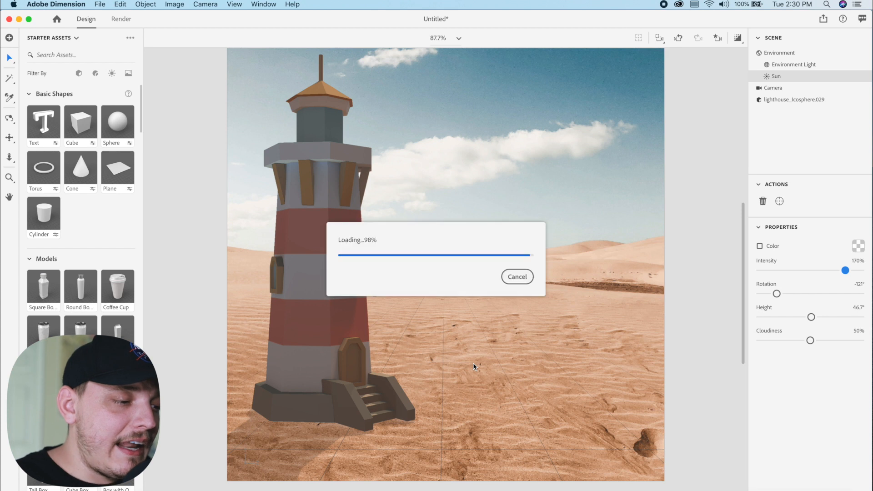
{"action": "mouse_move", "coordinate": [473, 318]}
{"action": "left_mouse_down"}
{"action": "mouse_move", "coordinate": [468, 255]}
{"action": "mouse_move", "coordinate": [462, 313]}
{"action": "left_mouse_up"}
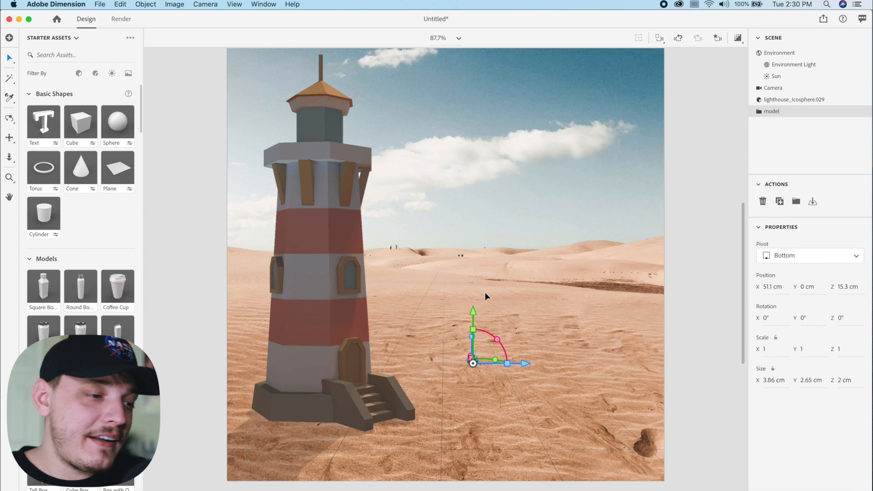
{"action": "left_click_drag", "start_coordinate": [469, 324], "coordinate": [475, 293]}
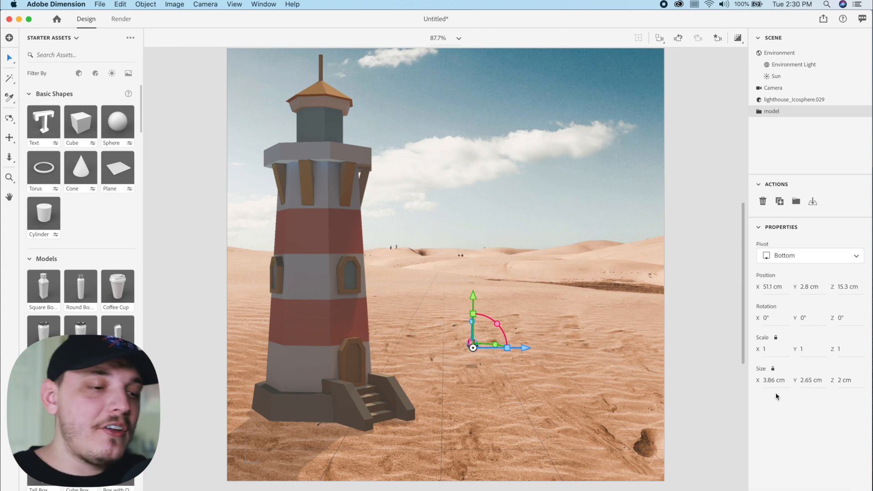
Scale the boat proportionally to about 17.9, rotate it about 42° around Y, and place it on the ground near X 165.6, Z 28.3 cm
{"action": "left_click_drag", "start_coordinate": [775, 381], "coordinate": [814, 381]}
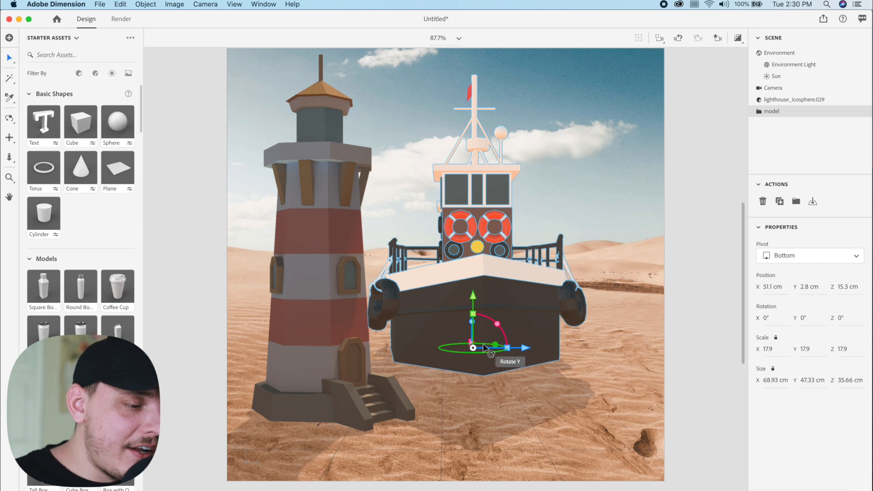
{"action": "left_click_drag", "start_coordinate": [484, 348], "coordinate": [487, 293]}
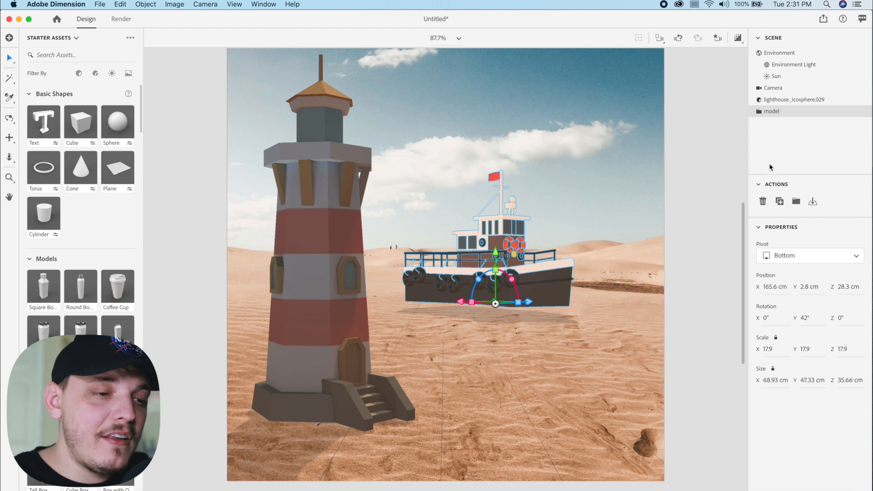
{"action": "left_click", "coordinate": [813, 202]}
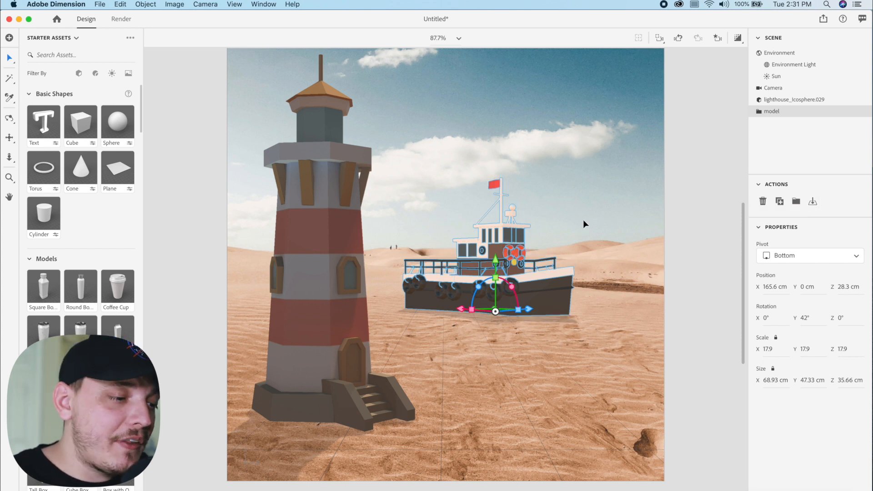
Tilt the boat to about X 12°, Y 33°, Z -7° and lower it so the hull is partly buried in the sand
{"action": "mouse_move", "coordinate": [506, 310]}
{"action": "left_mouse_down"}
{"action": "mouse_move", "coordinate": [514, 313]}
{"action": "mouse_move", "coordinate": [505, 311]}
{"action": "left_mouse_up"}
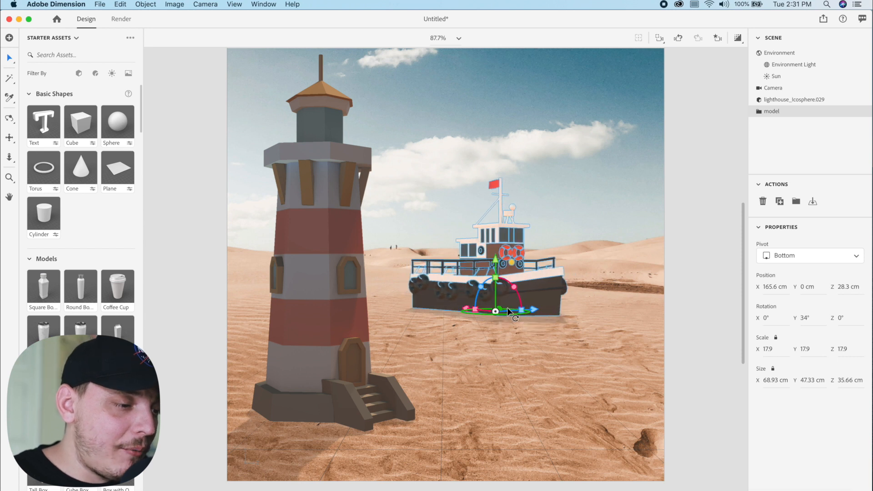
{"action": "left_click_drag", "start_coordinate": [508, 285], "coordinate": [513, 287]}
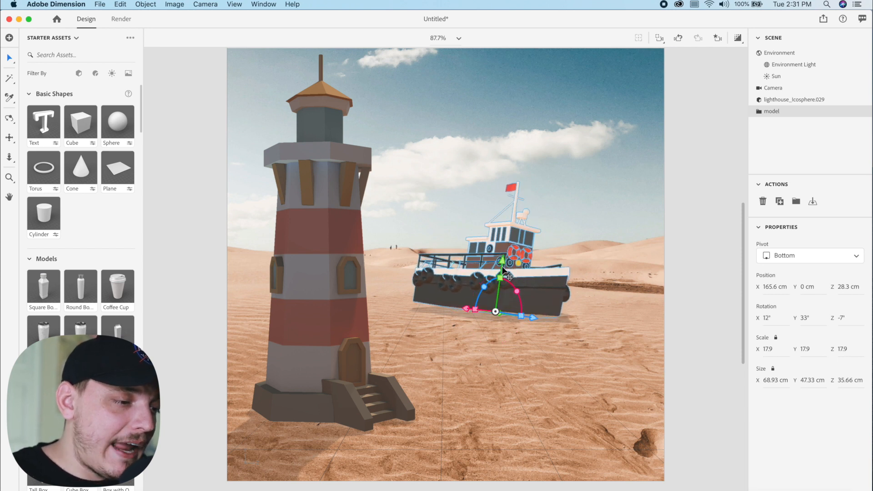
{"action": "left_click_drag", "start_coordinate": [501, 262], "coordinate": [501, 274]}
{"action": "left_click", "coordinate": [604, 214]}
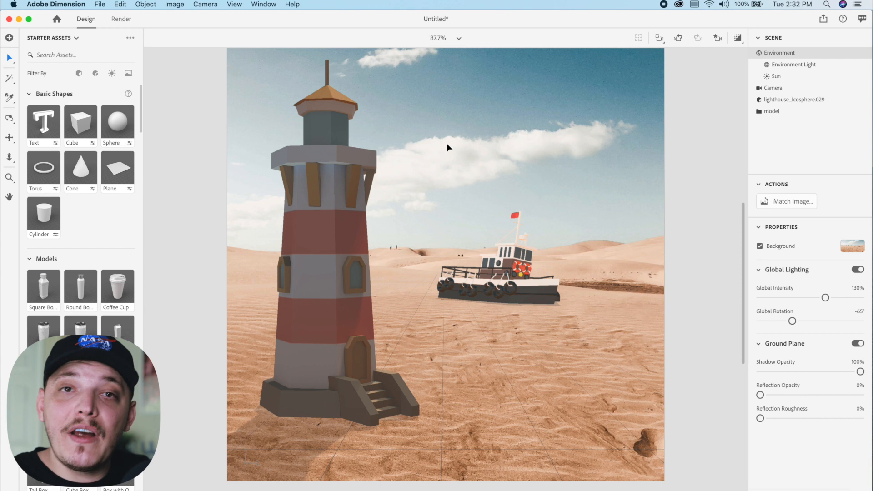
Render the scene locally at High (Slow) quality as a 16-bit PSD with the export filename Wreckage
{"action": "left_click", "coordinate": [121, 19]}
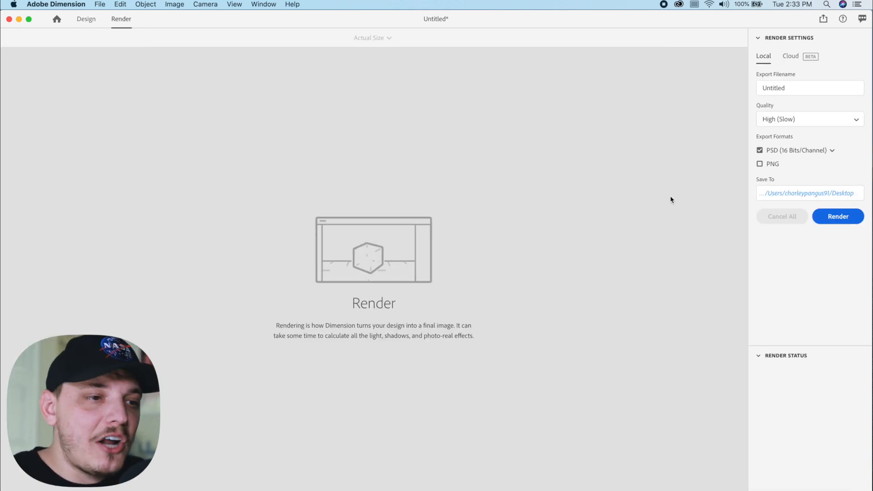
{"action": "left_click", "coordinate": [790, 88]}
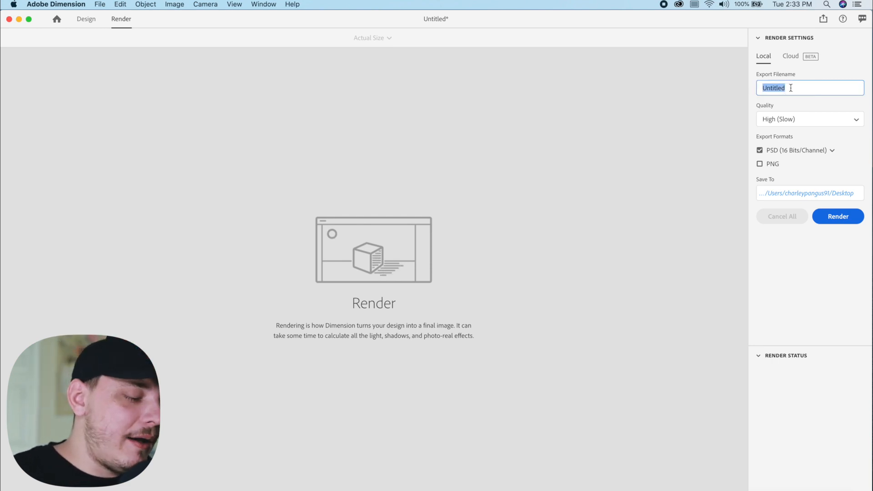
{"action": "type", "text": "Wreckage"}
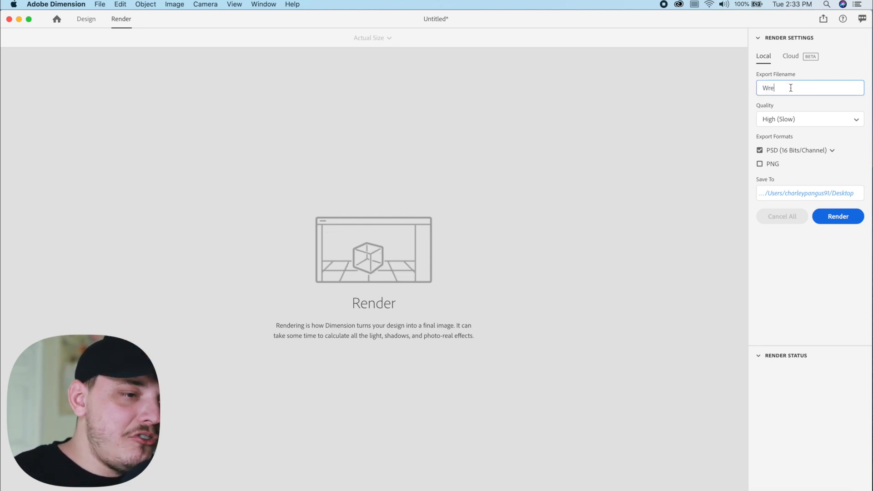
{"action": "key", "text": "Return"}
{"action": "left_click", "coordinate": [769, 119]}
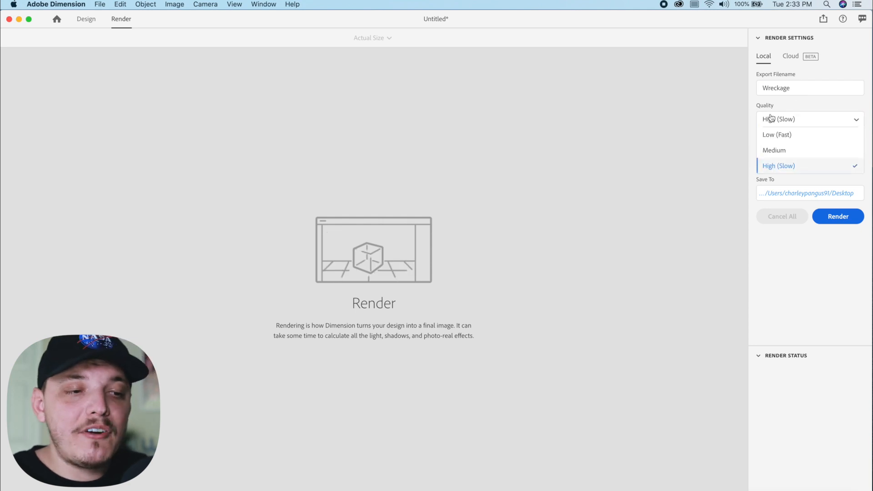
{"action": "left_click", "coordinate": [786, 166]}
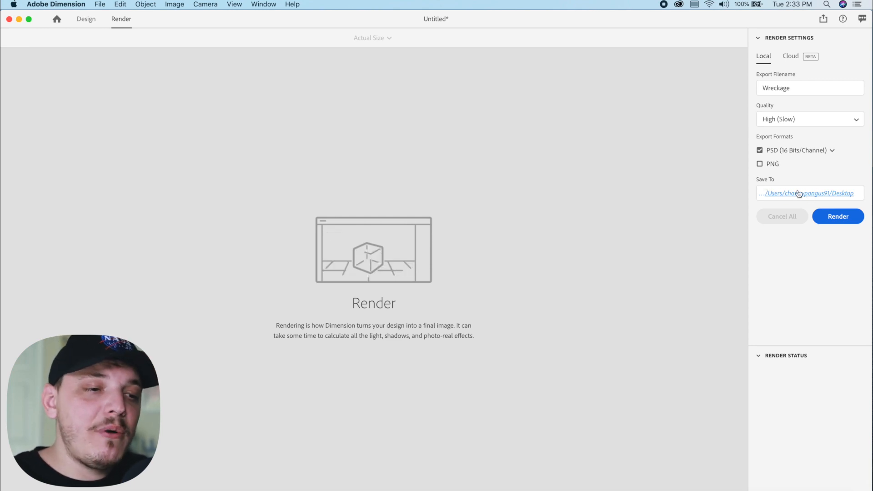
{"action": "left_click", "coordinate": [838, 216]}
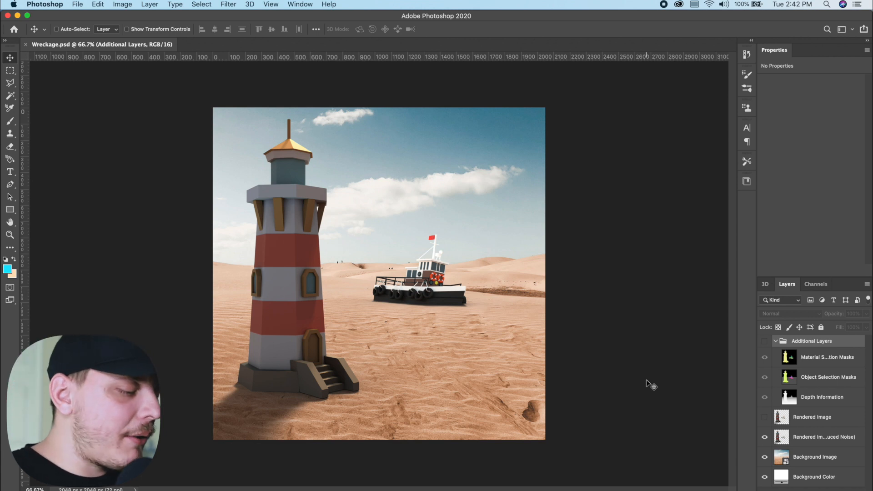
In Photoshop, paste a merged copy of Wreckage.psd as a layer above the Additional Layers group and convert it to a Smart Object
{"action": "key", "text": "super+a"}
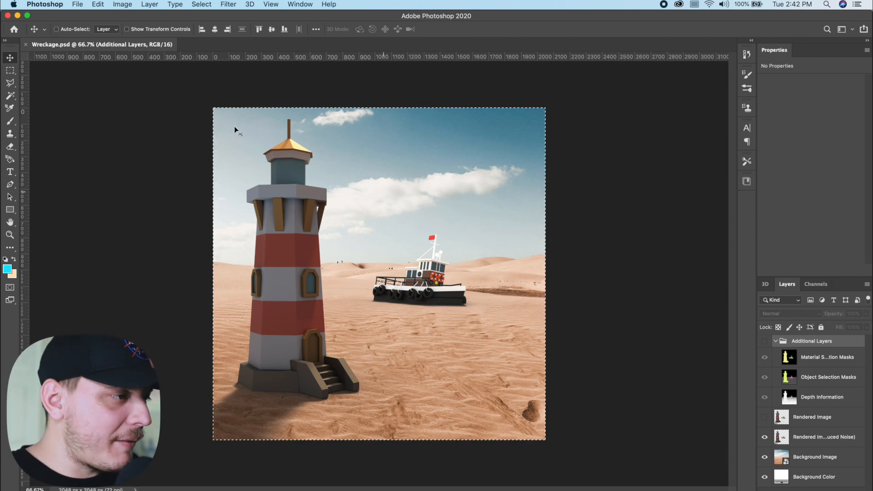
{"action": "key", "text": "super+shift+c"}
{"action": "key", "text": "super+v"}
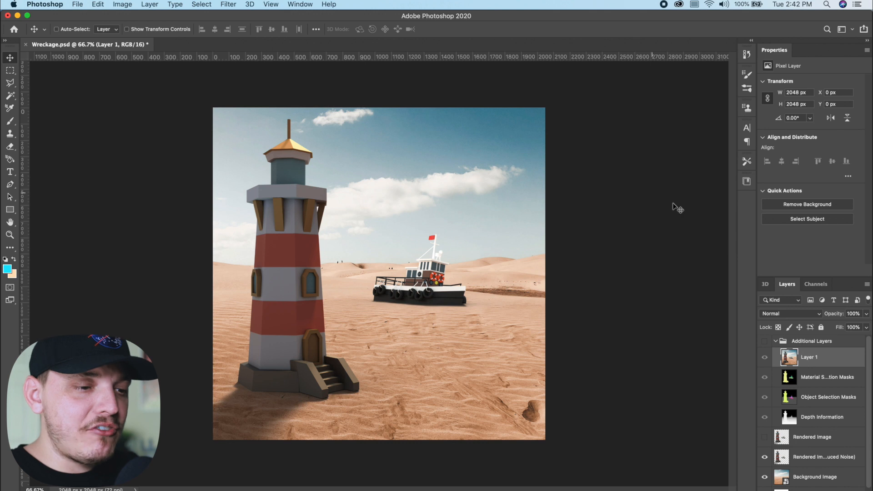
{"action": "left_click_drag", "start_coordinate": [814, 360], "coordinate": [808, 340]}
{"action": "right_click", "coordinate": [813, 348]}
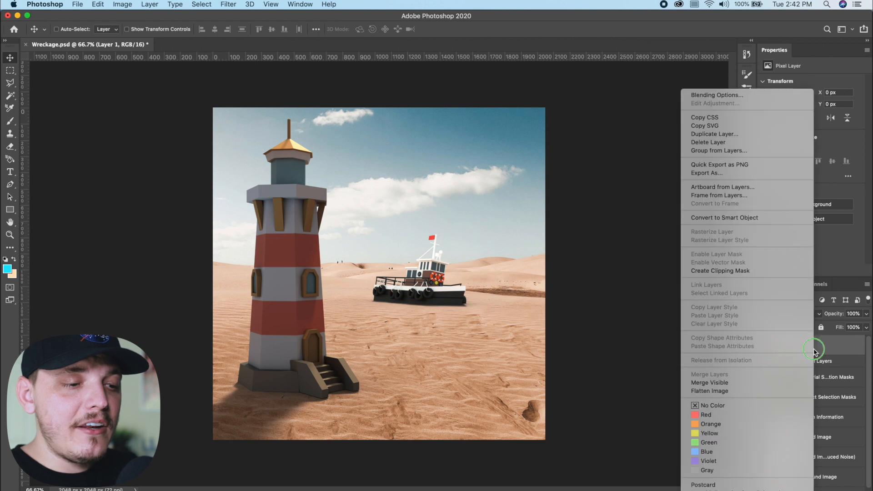
{"action": "left_click", "coordinate": [733, 217]}
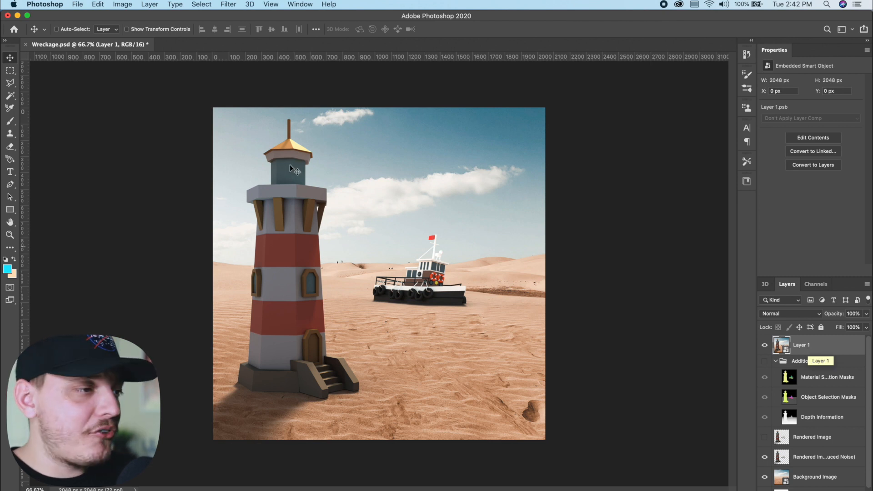
Adjust Layer 1's basic Camera Raw tones: temperature -5, contrast +41, highlights -13, shadows +36, whites +40, clarity +4, and fine-tune vibrance and saturation
{"action": "left_click", "coordinate": [226, 4]}
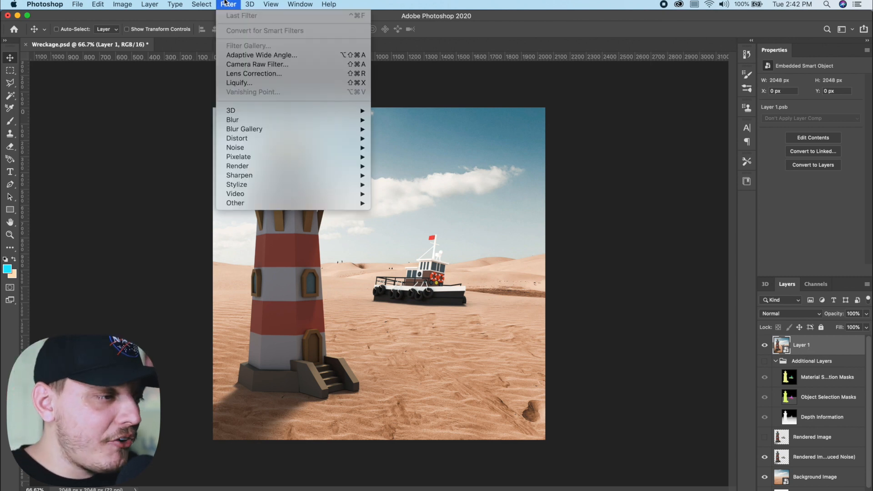
{"action": "left_click", "coordinate": [257, 65]}
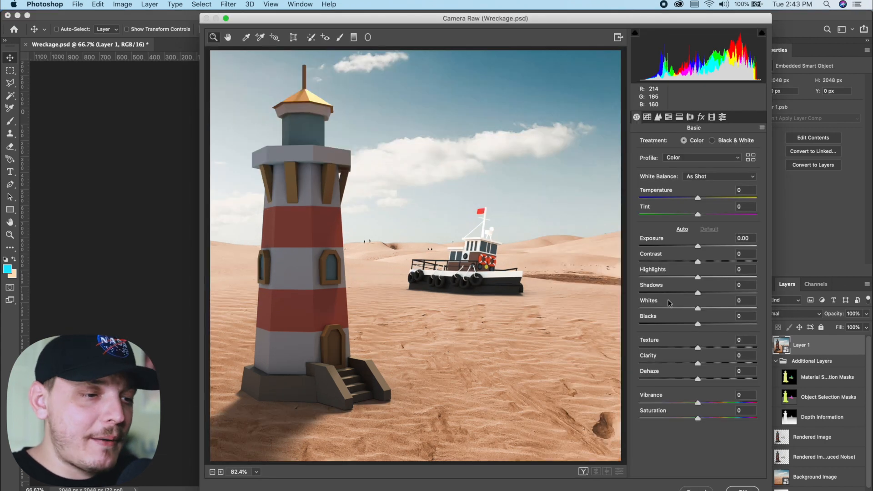
{"action": "left_click", "coordinate": [698, 262]}
{"action": "left_click_drag", "start_coordinate": [699, 263], "coordinate": [721, 262]}
{"action": "left_click_drag", "start_coordinate": [698, 292], "coordinate": [723, 312]}
{"action": "mouse_move", "coordinate": [698, 198]}
{"action": "left_mouse_down"}
{"action": "mouse_move", "coordinate": [710, 198]}
{"action": "mouse_move", "coordinate": [694, 201]}
{"action": "left_mouse_up"}
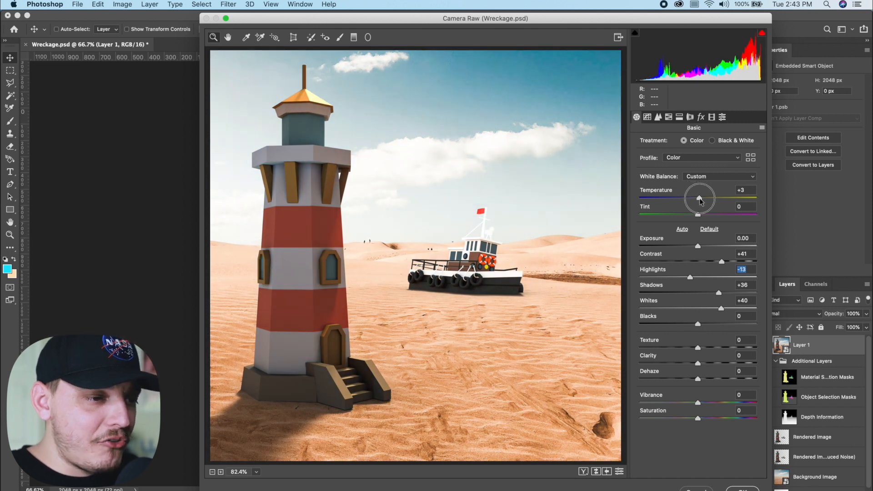
{"action": "left_click_drag", "start_coordinate": [698, 364], "coordinate": [702, 366]}
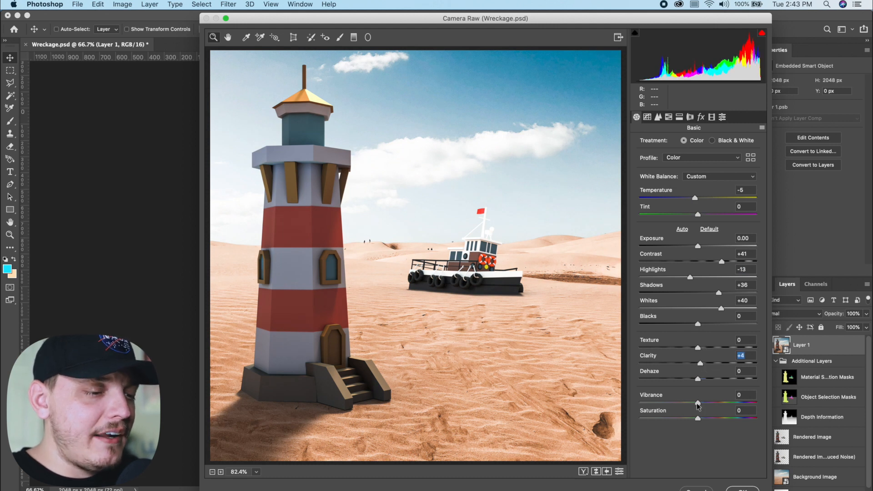
{"action": "left_click_drag", "start_coordinate": [699, 417], "coordinate": [712, 403]}
Shift the yellow, blue and red hues toward negative values and set HSL saturation to reds -7, oranges -6 and yellows -7
{"action": "left_click", "coordinate": [669, 117]}
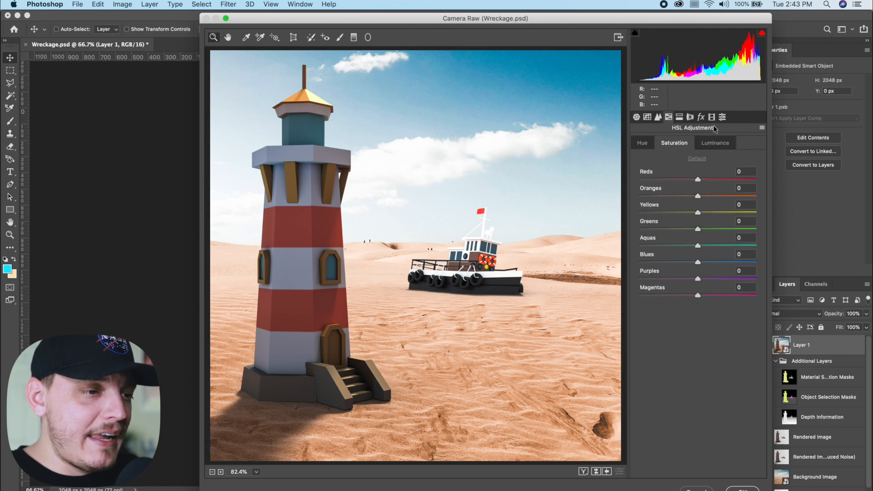
{"action": "left_click", "coordinate": [642, 143]}
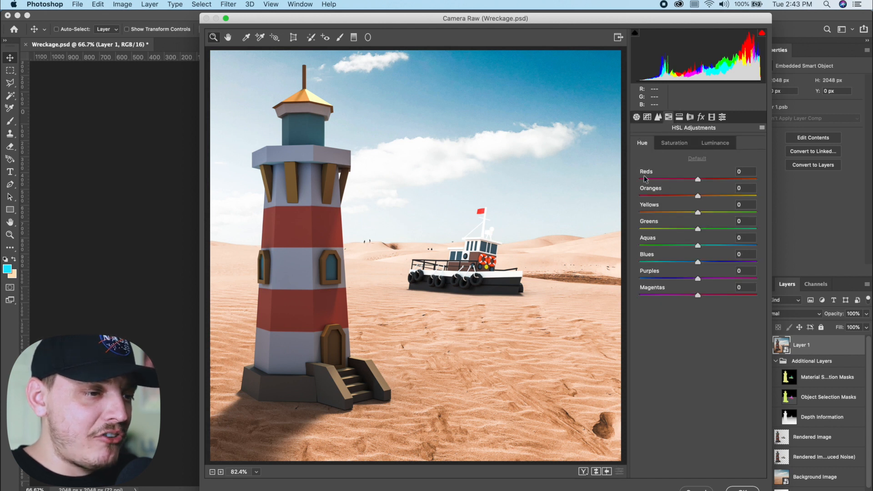
{"action": "left_click_drag", "start_coordinate": [696, 213], "coordinate": [668, 217]}
{"action": "left_click", "coordinate": [679, 145]}
{"action": "left_click", "coordinate": [642, 143]}
{"action": "left_click_drag", "start_coordinate": [694, 261], "coordinate": [676, 262]}
{"action": "left_click_drag", "start_coordinate": [698, 180], "coordinate": [671, 181]}
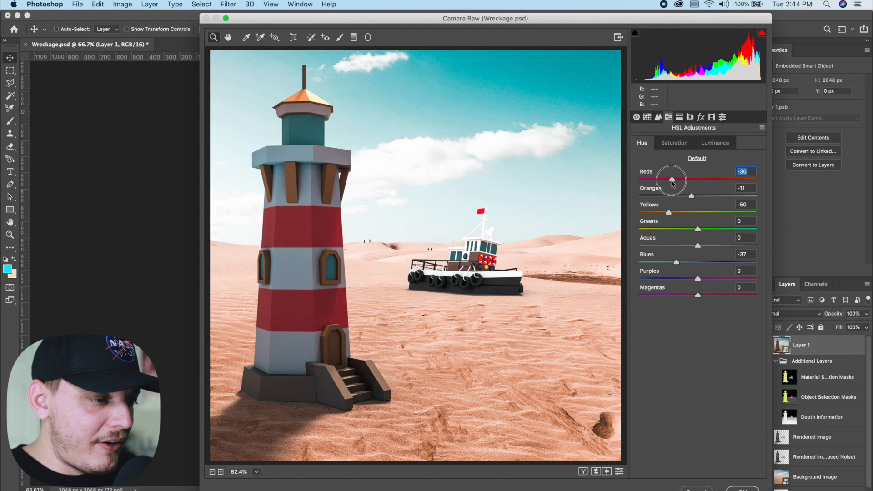
{"action": "left_click", "coordinate": [675, 142]}
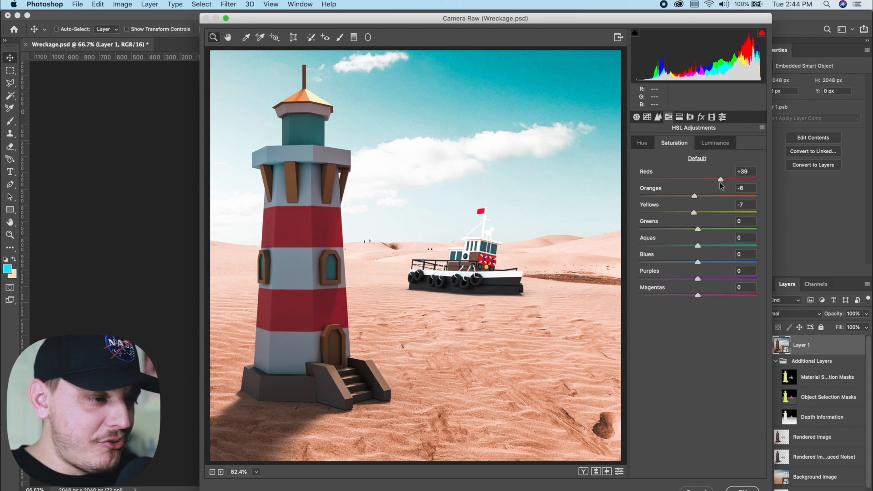
{"action": "left_click_drag", "start_coordinate": [720, 180], "coordinate": [694, 180]}
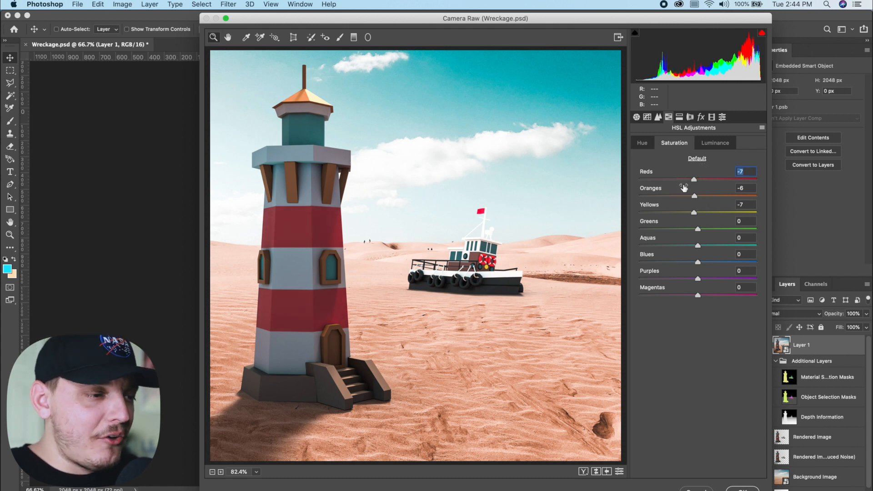
Split-tone the image with a highlight hue of about 194 at low saturation, a warm shadow tint, and the balance shifted toward the shadows
{"action": "left_click", "coordinate": [682, 118]}
{"action": "left_click_drag", "start_coordinate": [678, 158], "coordinate": [702, 159]}
{"action": "left_click_drag", "start_coordinate": [654, 177], "coordinate": [702, 162]}
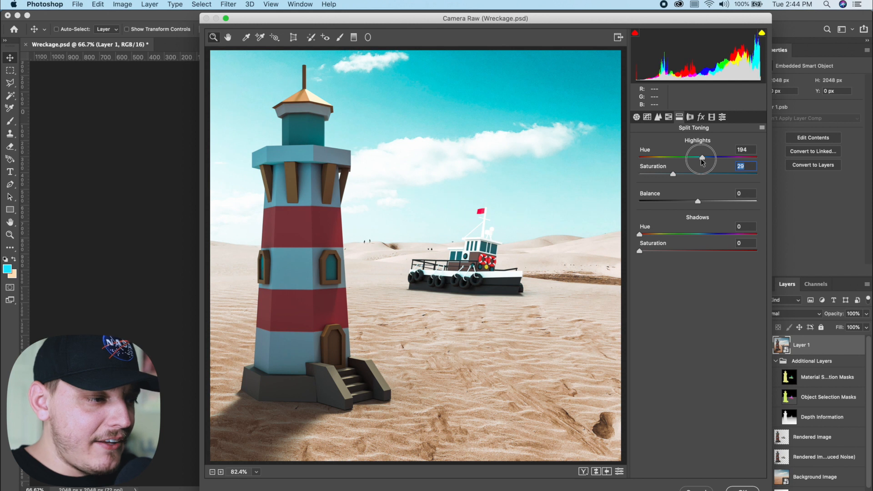
{"action": "left_click", "coordinate": [668, 250]}
{"action": "left_click_drag", "start_coordinate": [640, 235], "coordinate": [663, 252]}
{"action": "left_click", "coordinate": [667, 252]}
{"action": "left_click_drag", "start_coordinate": [673, 174], "coordinate": [660, 174]}
{"action": "left_click_drag", "start_coordinate": [697, 201], "coordinate": [671, 200]}
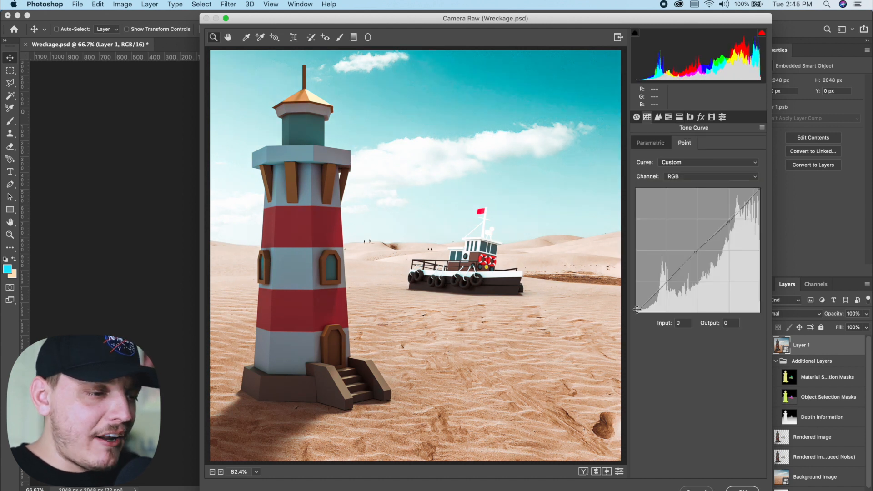
Shape the RGB point tone curve into a gentle S with lifted blacks, apply the Camera Raw filter, and compare the image with Layer 1 hidden
{"action": "left_click_drag", "start_coordinate": [636, 309], "coordinate": [628, 299]}
{"action": "mouse_move", "coordinate": [693, 252]}
{"action": "left_mouse_down"}
{"action": "mouse_move", "coordinate": [700, 259]}
{"action": "mouse_move", "coordinate": [693, 253]}
{"action": "left_mouse_up"}
{"action": "left_click_drag", "start_coordinate": [729, 221], "coordinate": [729, 215]}
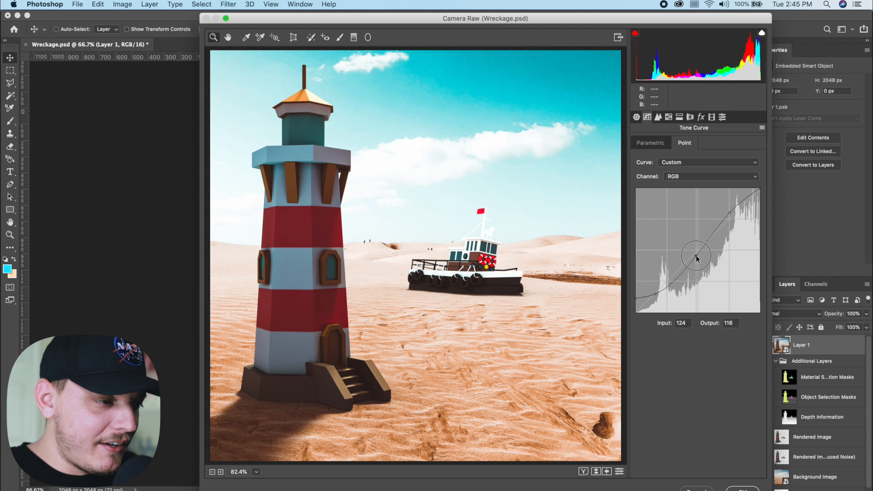
{"action": "key", "text": "Return"}
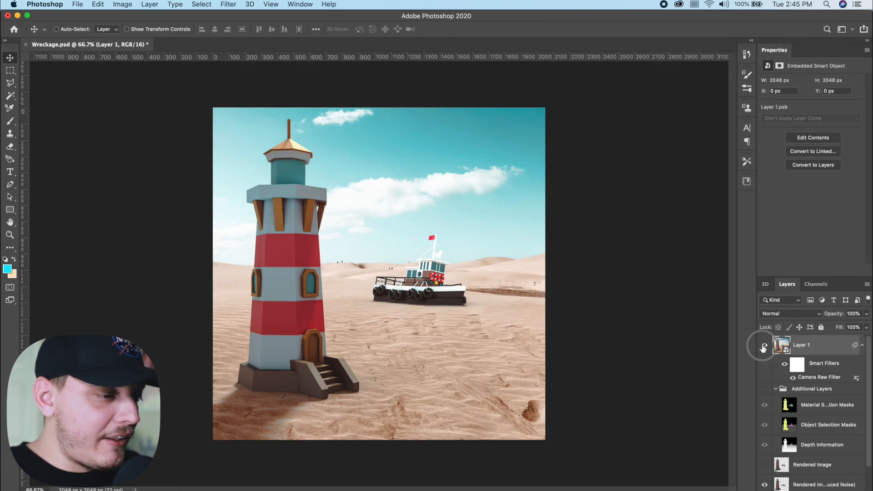
{"action": "left_click", "coordinate": [764, 346]}
{"action": "left_click", "coordinate": [764, 346]}
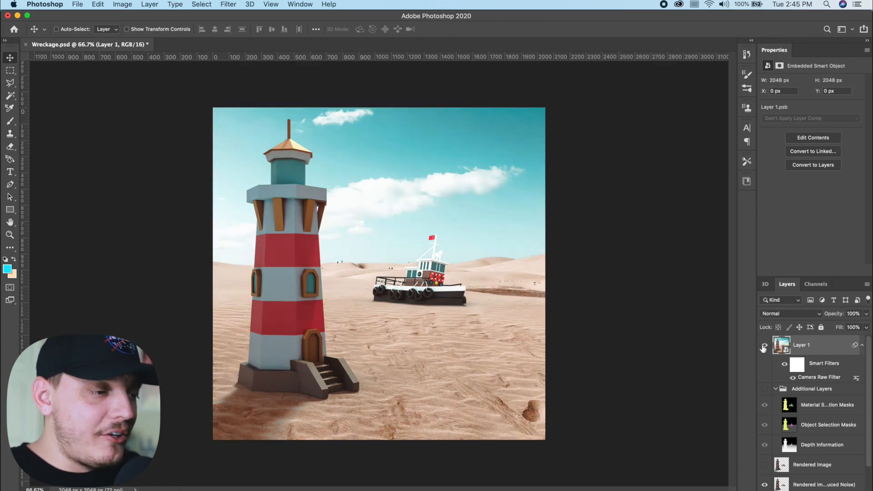